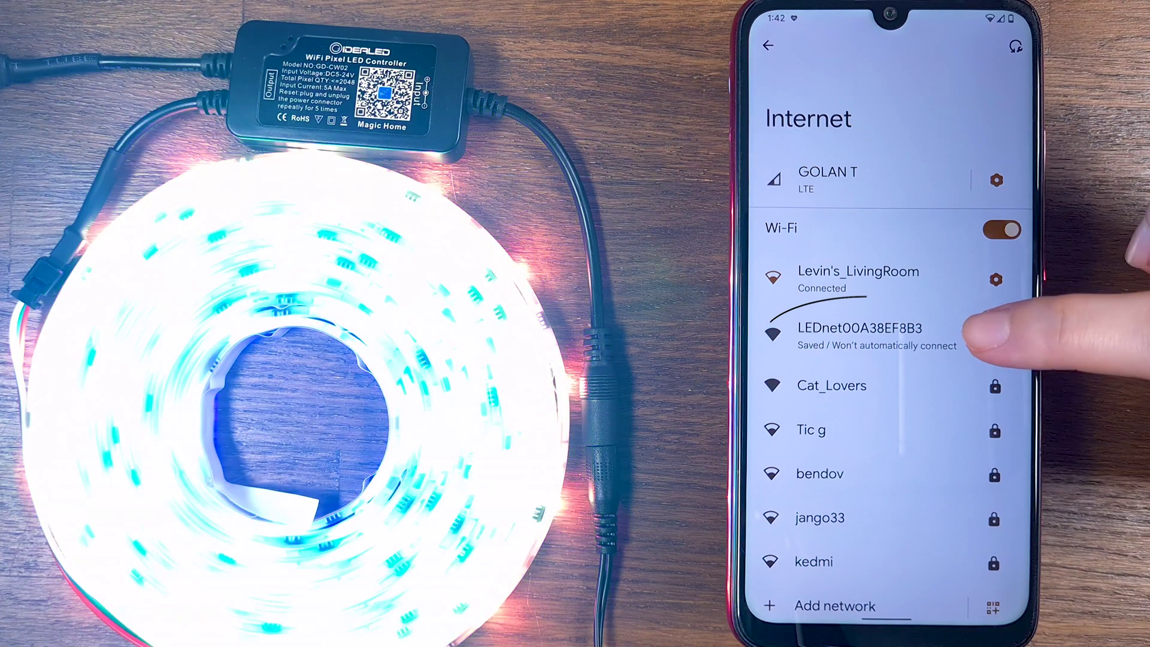
# Step: Connect the phone to the controller's LEDnet00A38EF8B3 Wi-Fi network
pyautogui.click(919, 328)
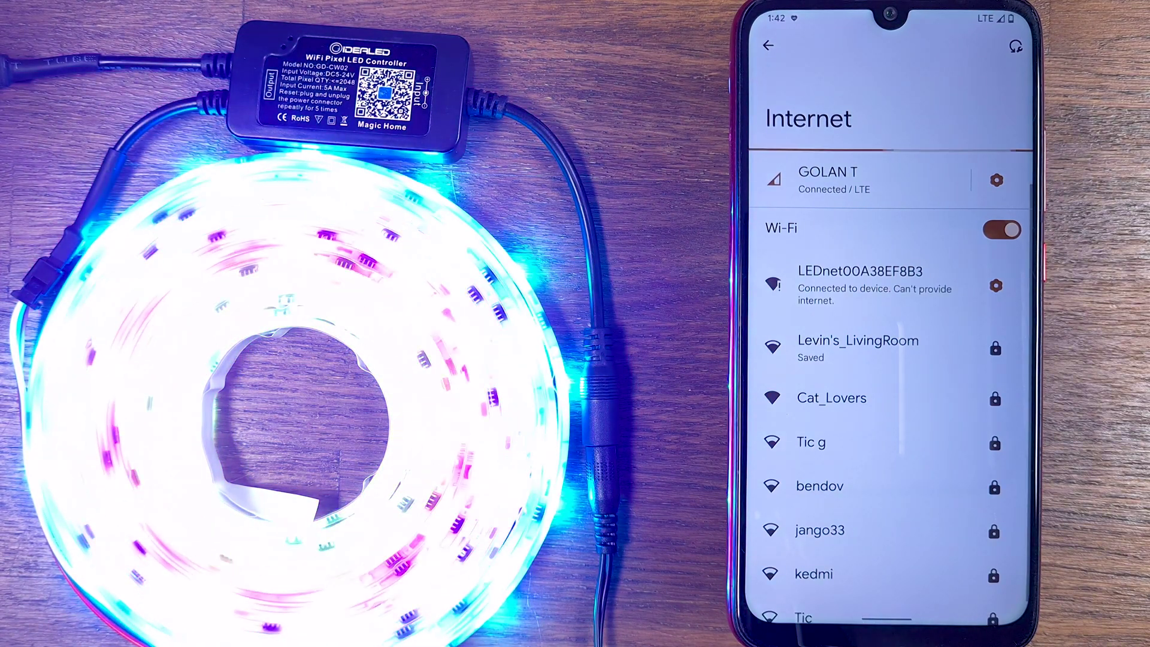
# Step: Return to Magic Home and allow location access while using the app
pyautogui.moveTo(898, 620); pyautogui.dragTo(885, 396)
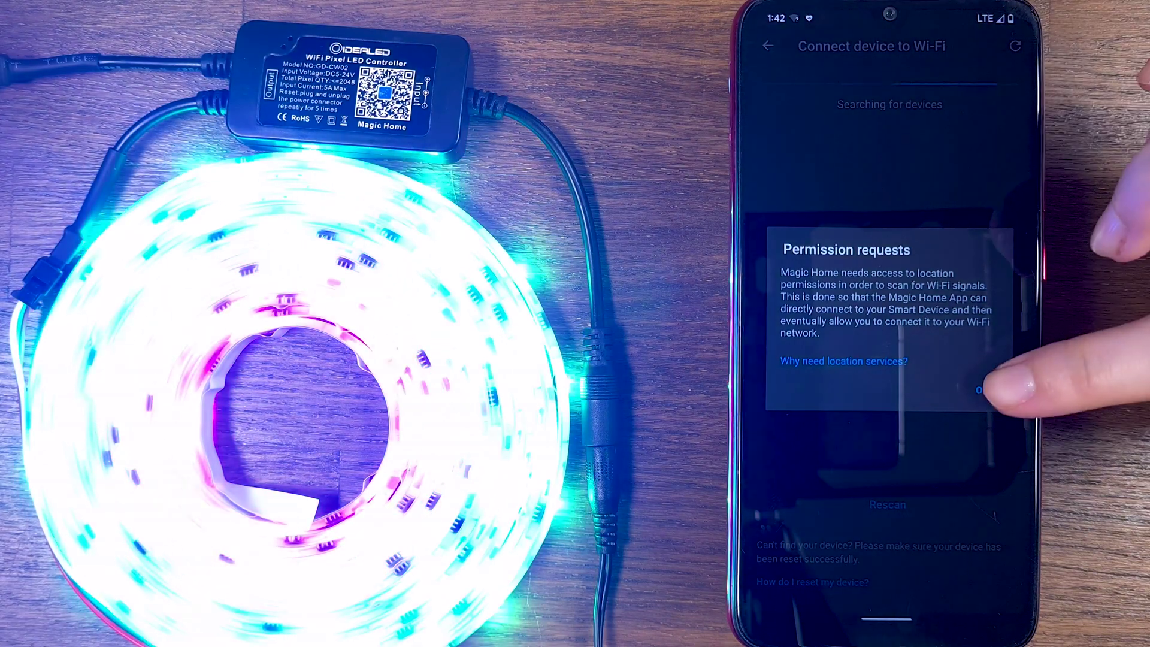
pyautogui.click(988, 385)
pyautogui.click(935, 317)
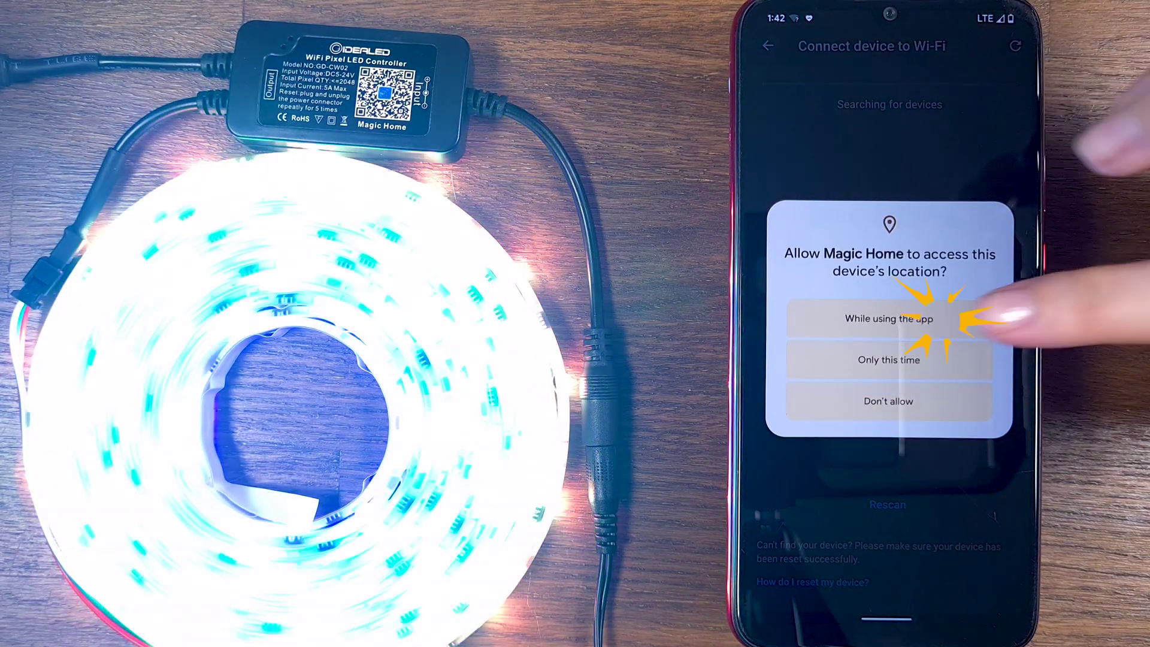